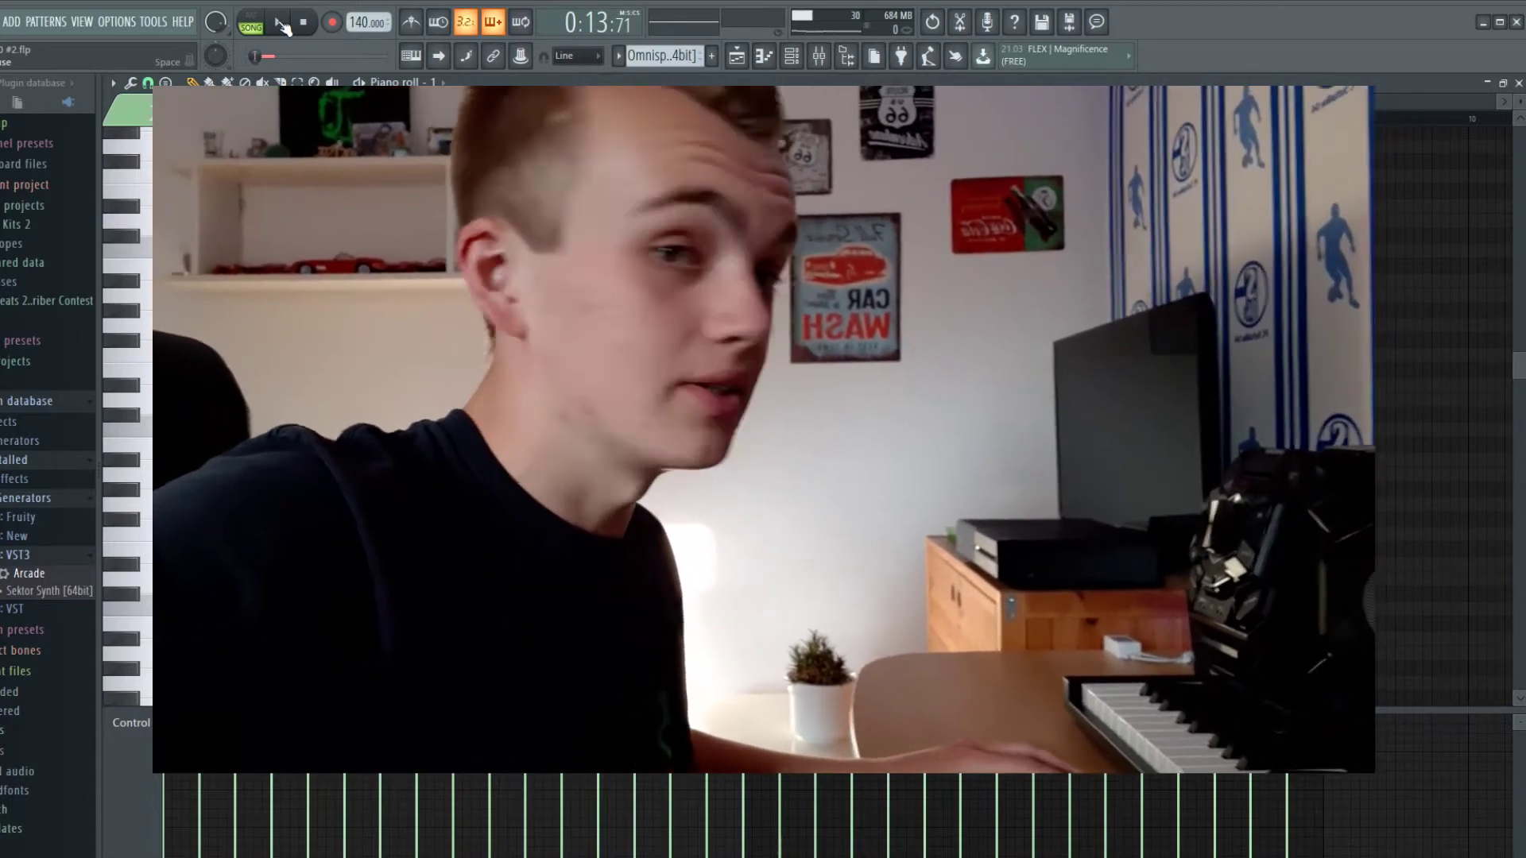
# Step: Play back the eight-bar Omnisphere #2 bell melody in the piano roll
pyautogui.click(283, 26)
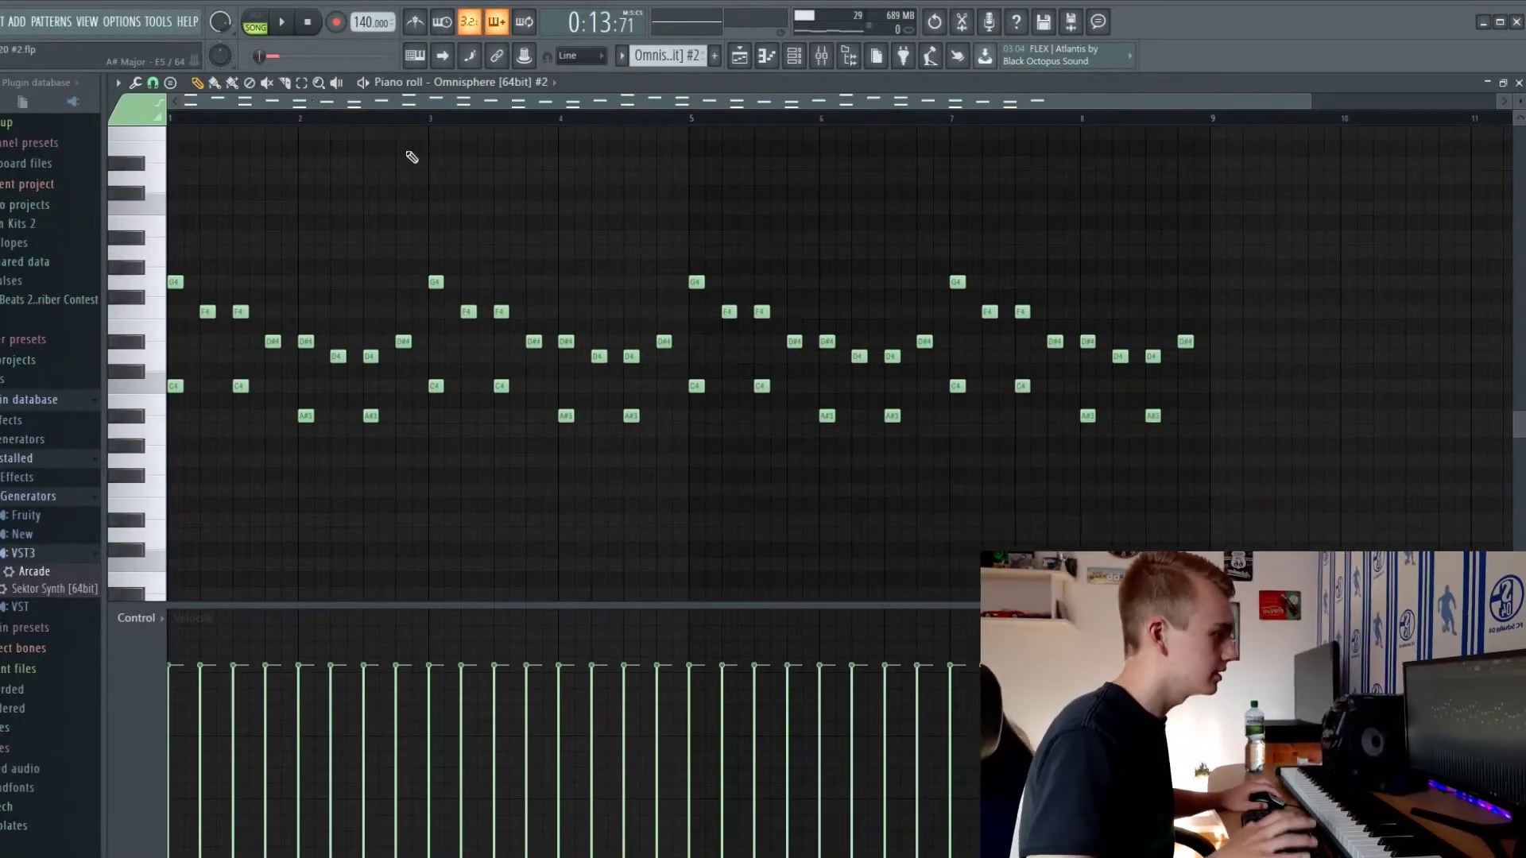
# Step: Start playback to hear the Melody #2 insert with its Fruity Parametric EQ 2
pyautogui.press('space')
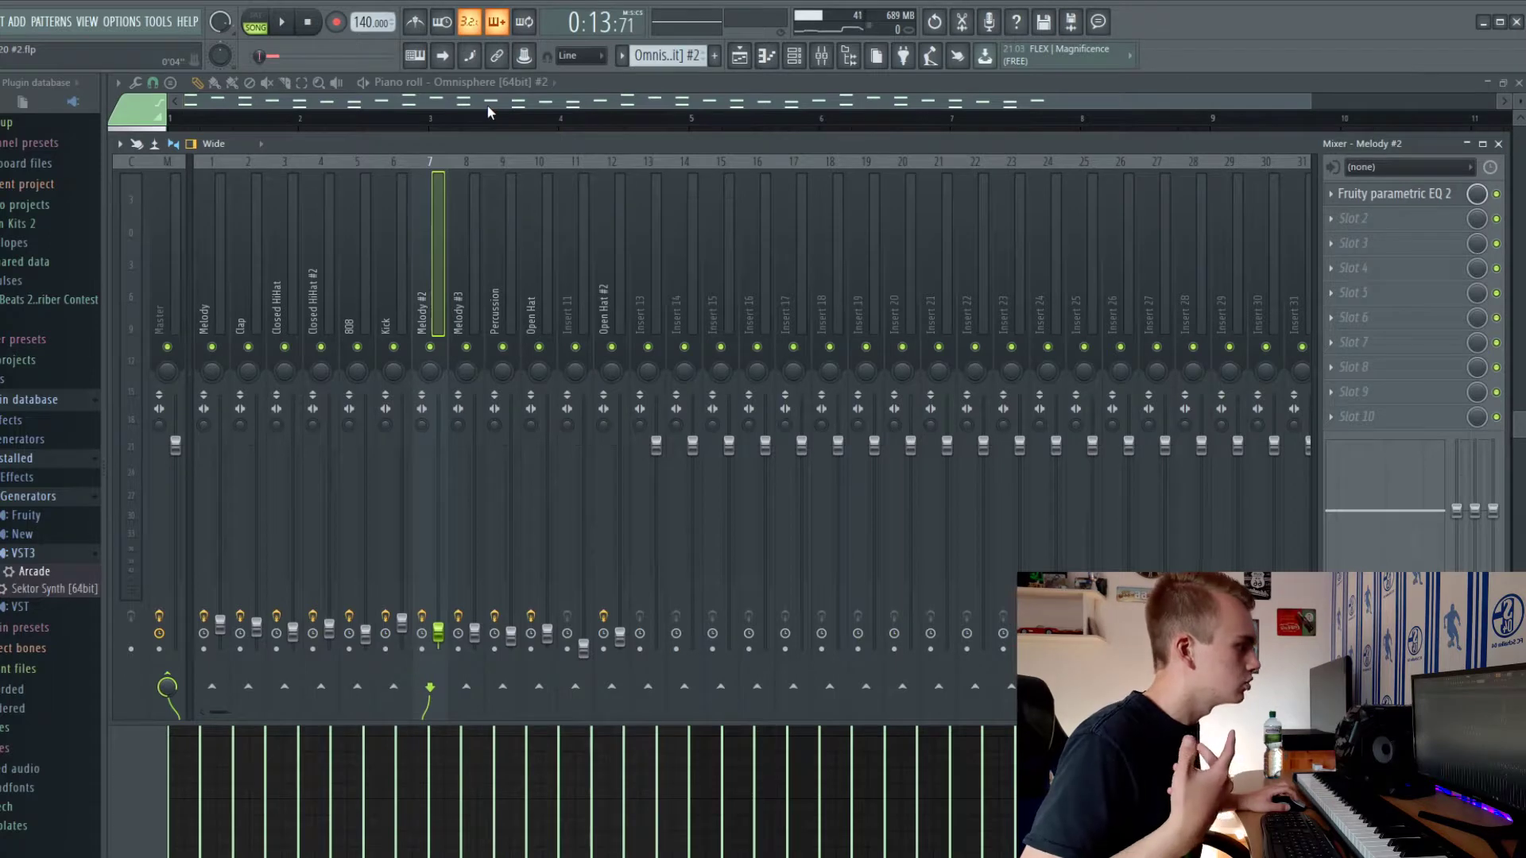
# Step: Close the mixer to return to the Omnisphere #2 melody notes
pyautogui.click(655, 111)
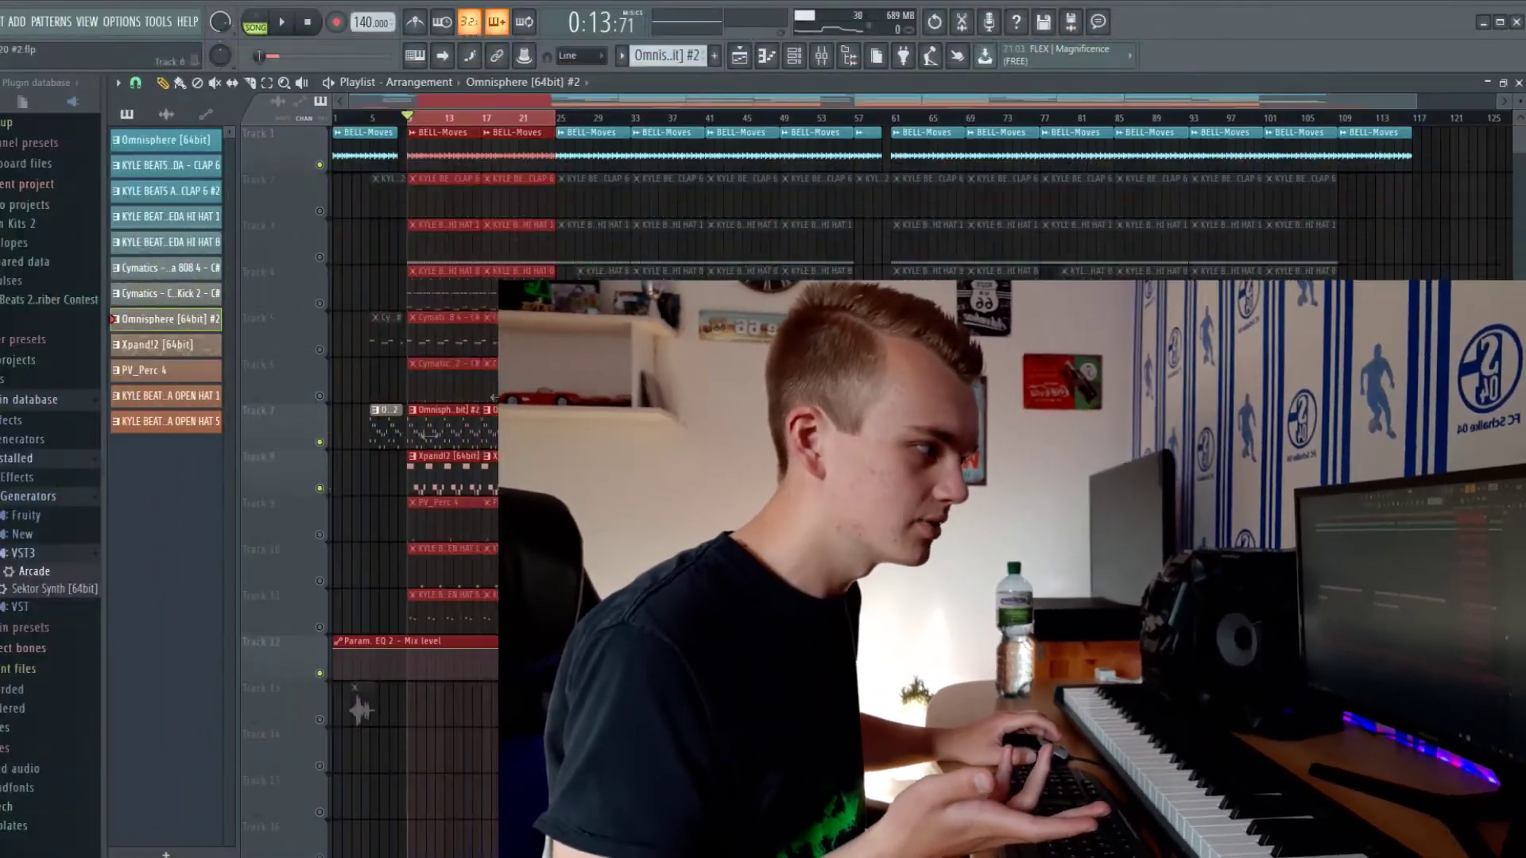
# Step: Bring back the Omnisphere #2 notes, then switch the piano roll channel toward Xpand!2
pyautogui.click(738, 55)
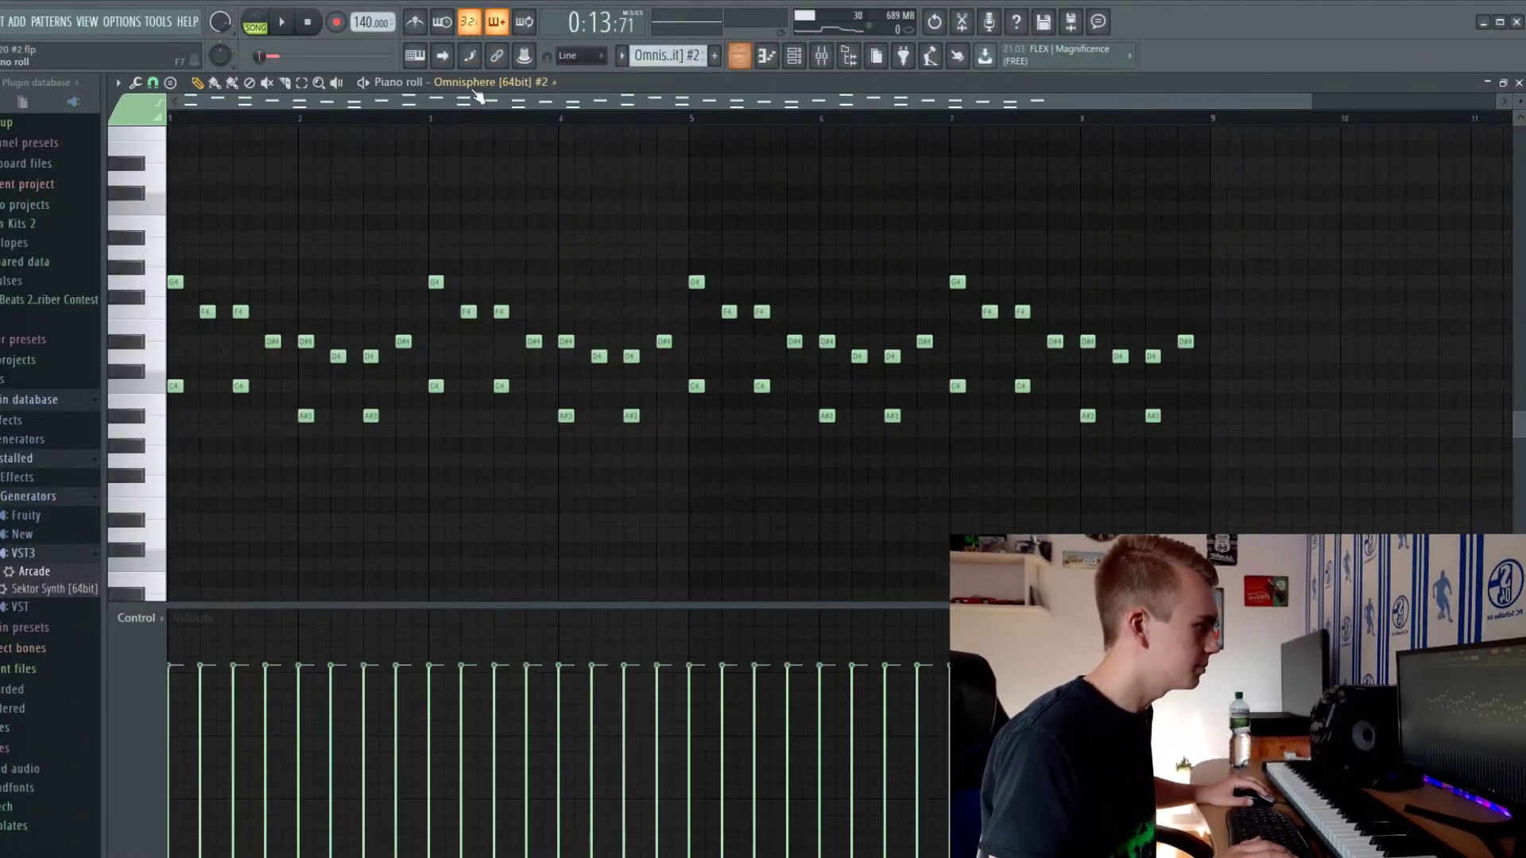
pyautogui.click(479, 97)
pyautogui.click(738, 55)
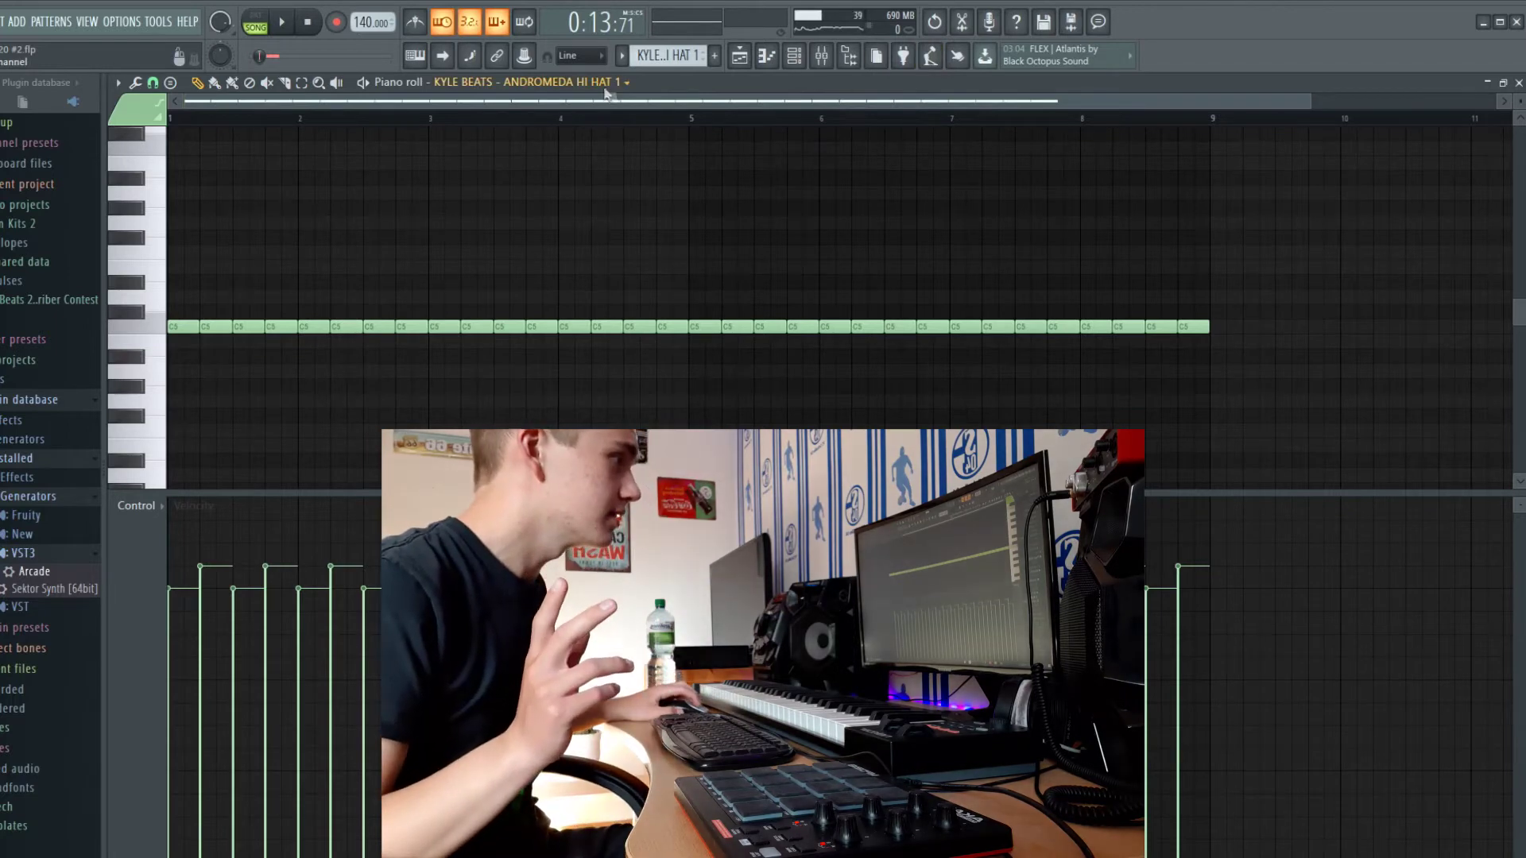
# Step: Switch the piano roll to the KYLE BEATS - ANDROMEDA HI HAT 8 channel
pyautogui.click(606, 88)
pyautogui.click(601, 236)
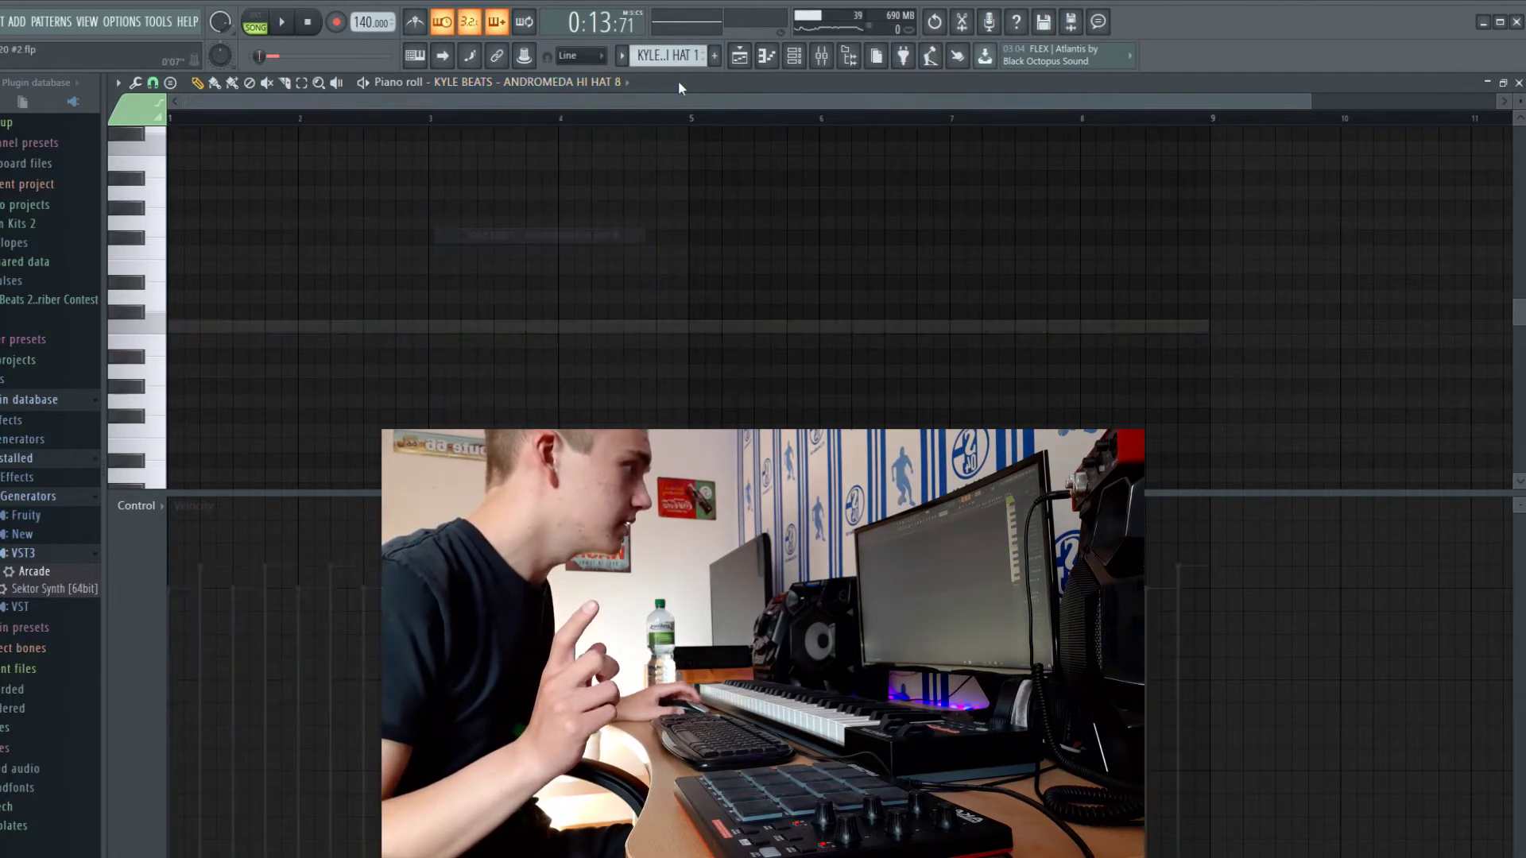